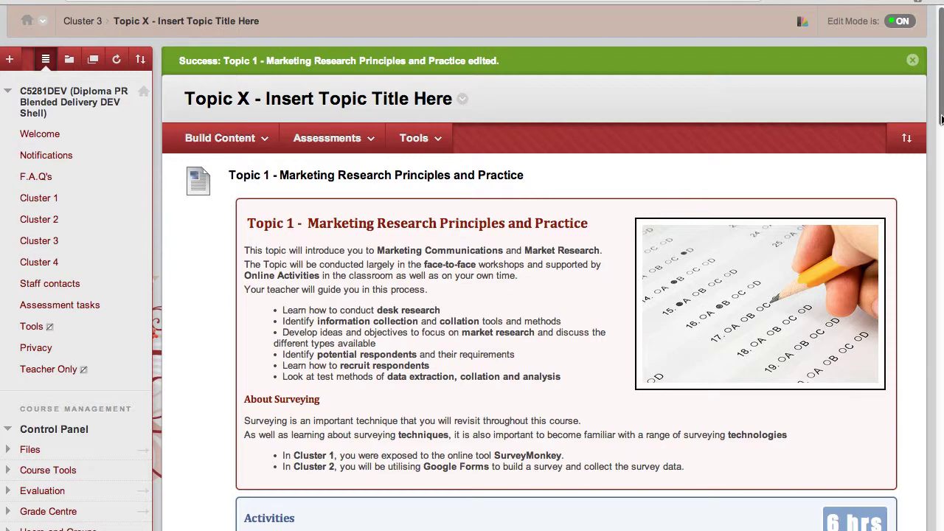
- Copy the first numbered instruction under Activities, about reflecting on types of surveys in the Reflective Journal
drag(940, 118, 938, 218)
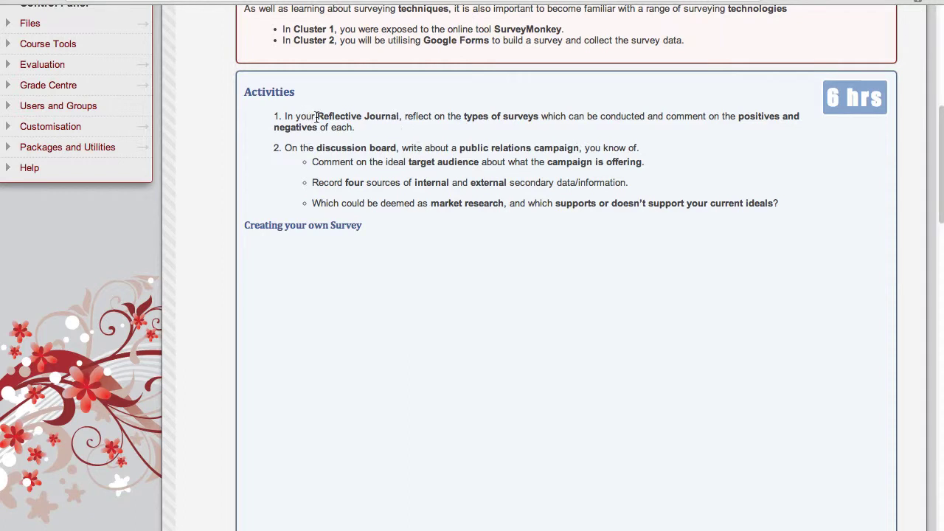
drag(317, 118, 399, 118)
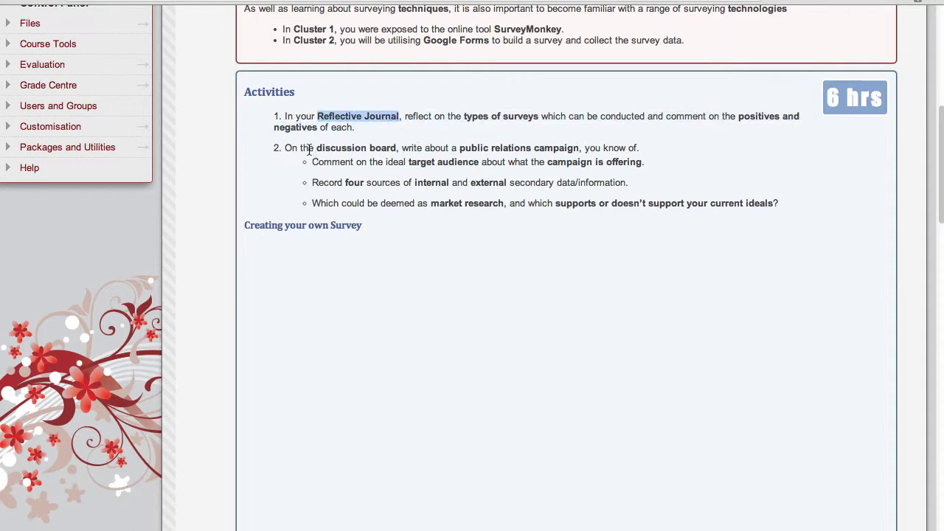
drag(316, 147, 401, 148)
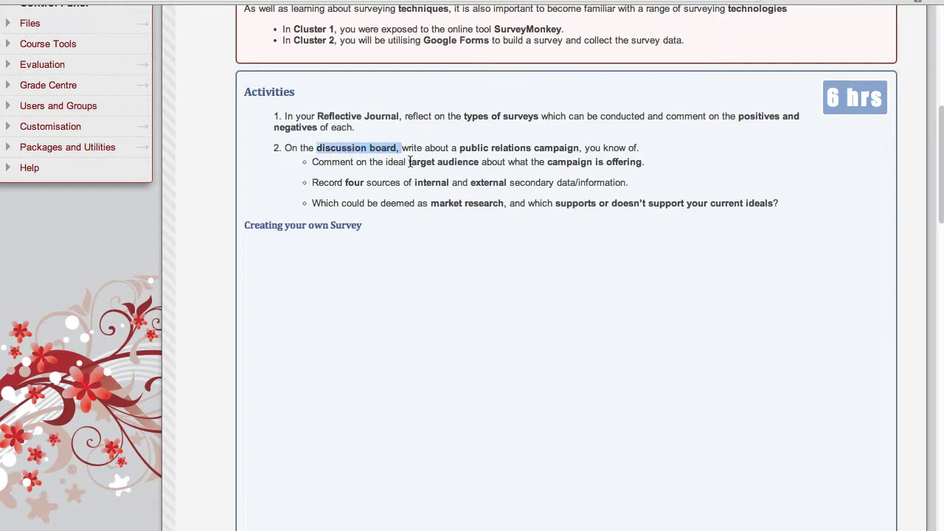
click(369, 129)
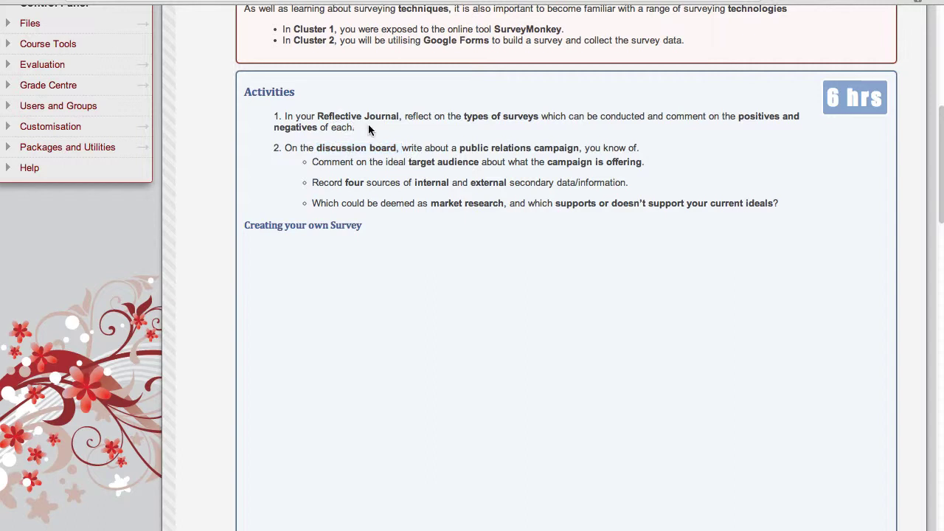
drag(370, 129, 281, 120)
key(super+c)
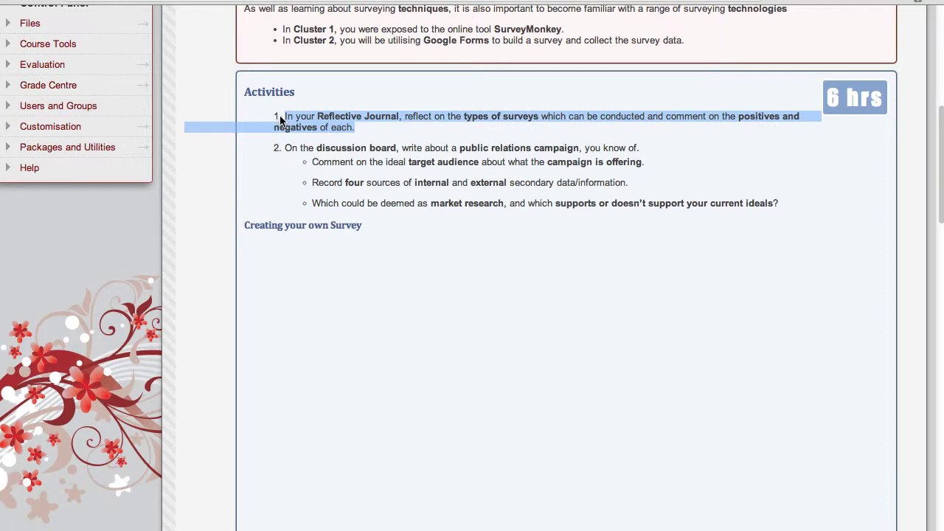
- Create a journal link on the topic page that points to the existing Reflective Journal and continue to its link information
scroll(380, 137, up, 2)
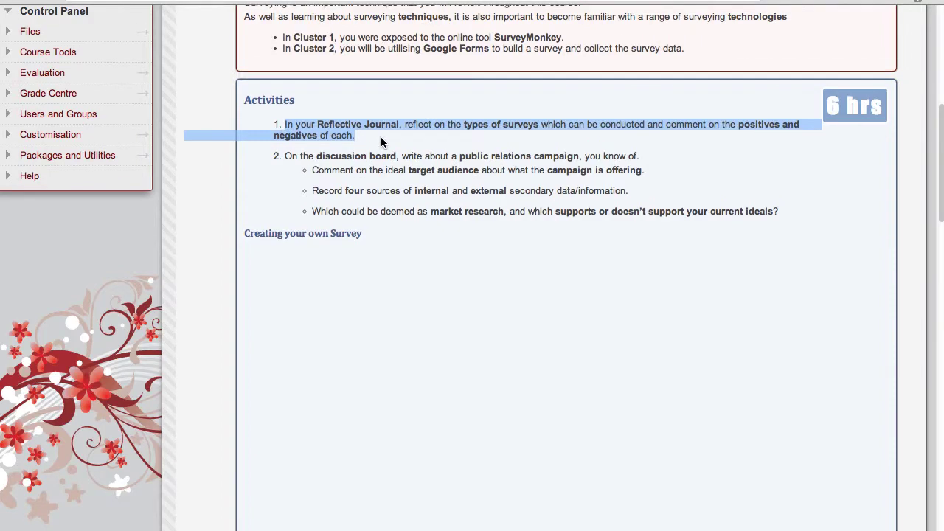
scroll(380, 136, up, 10)
click(335, 138)
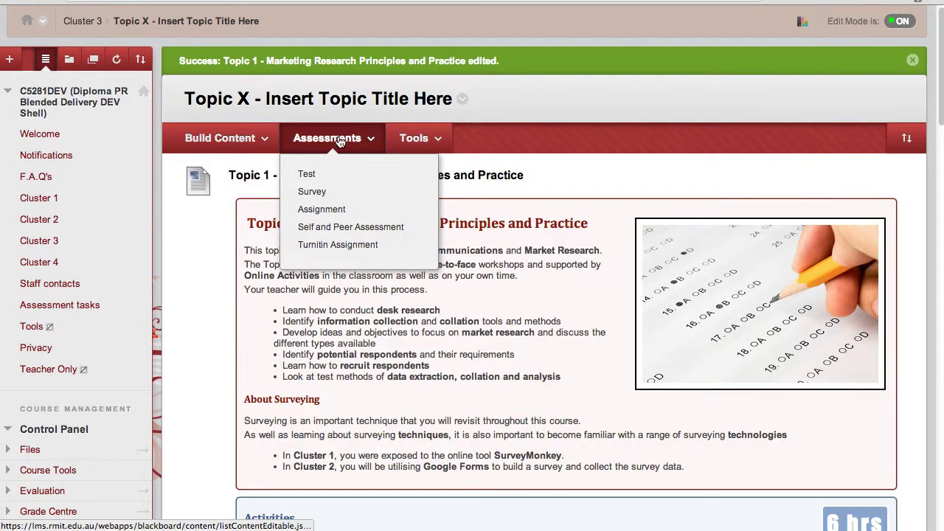
click(420, 140)
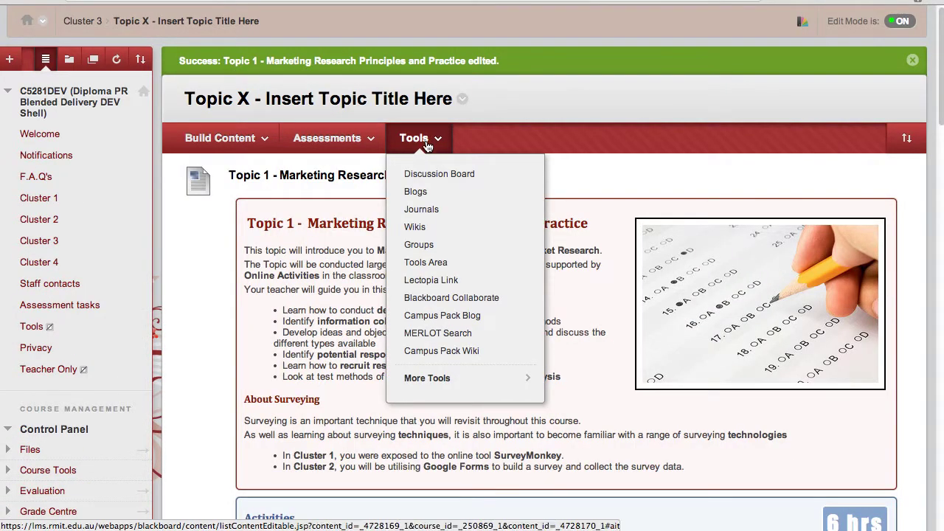
click(428, 212)
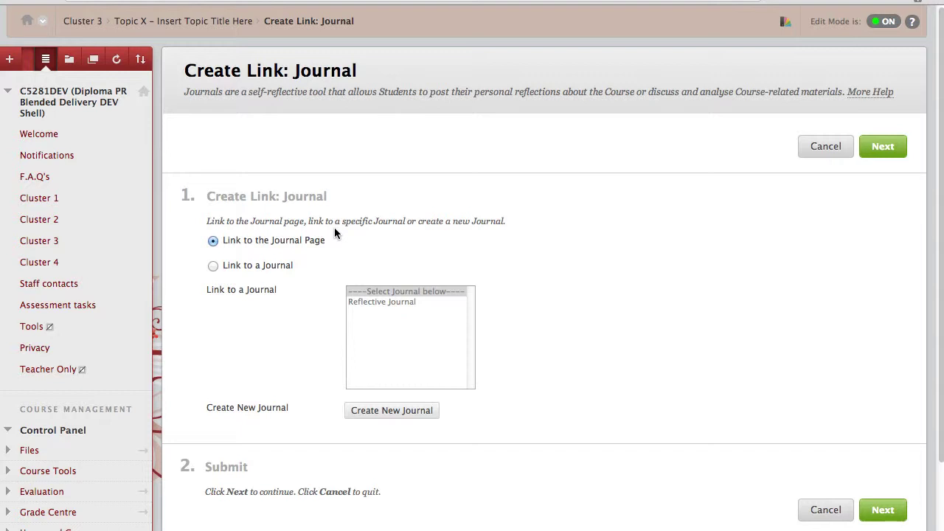
click(213, 267)
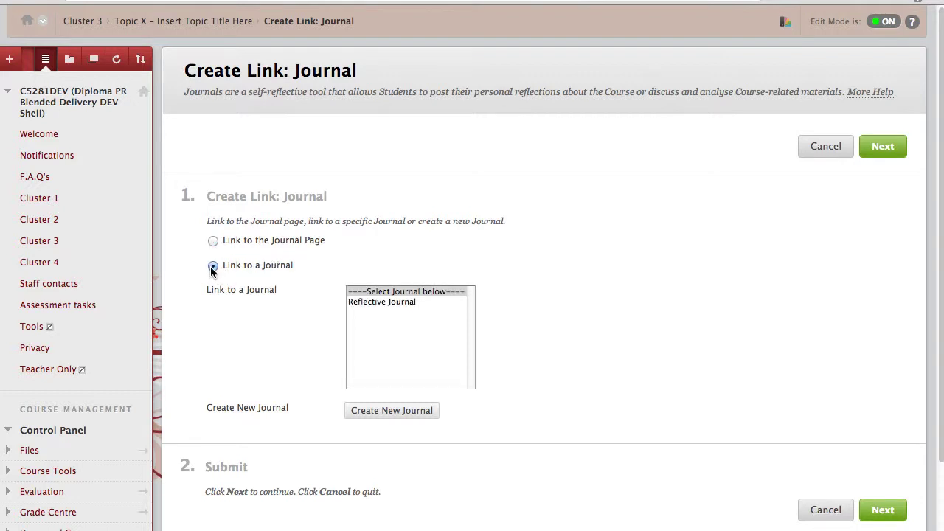
click(394, 301)
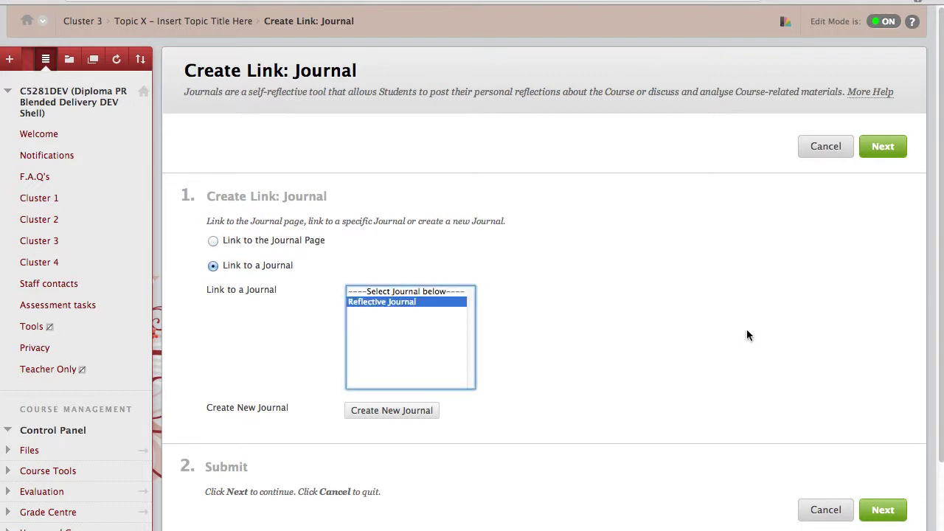
scroll(742, 331, down, 2)
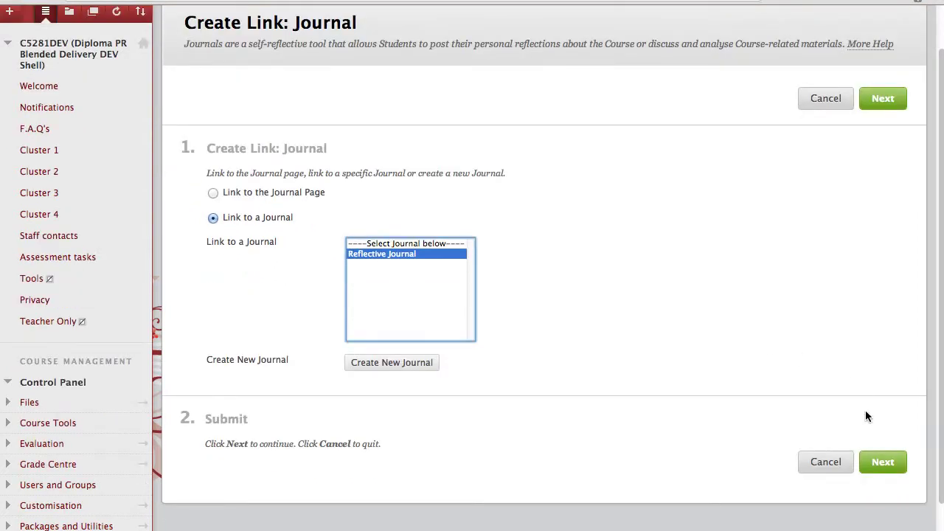
click(883, 462)
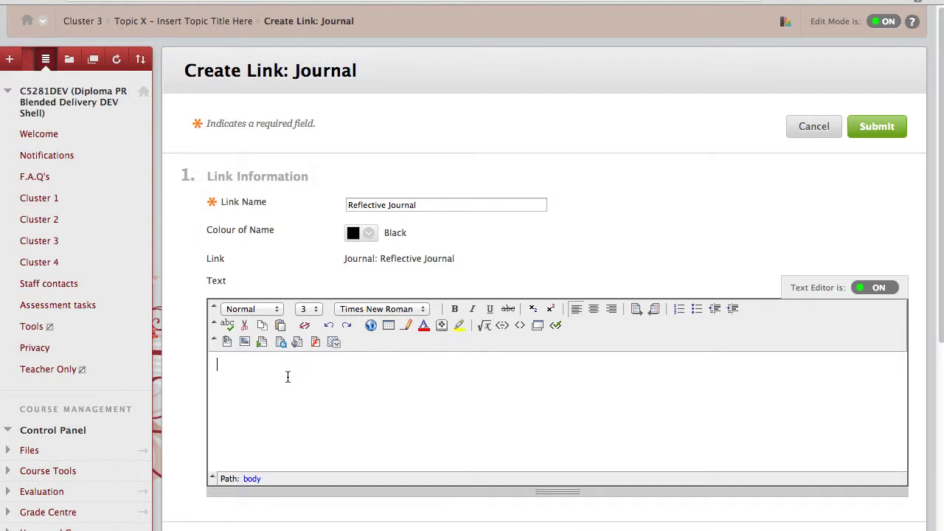
- Paste the copied instruction as the journal link's text, shorten its opening to "Reflect on the types of surveys", and submit the link
key(super+v)
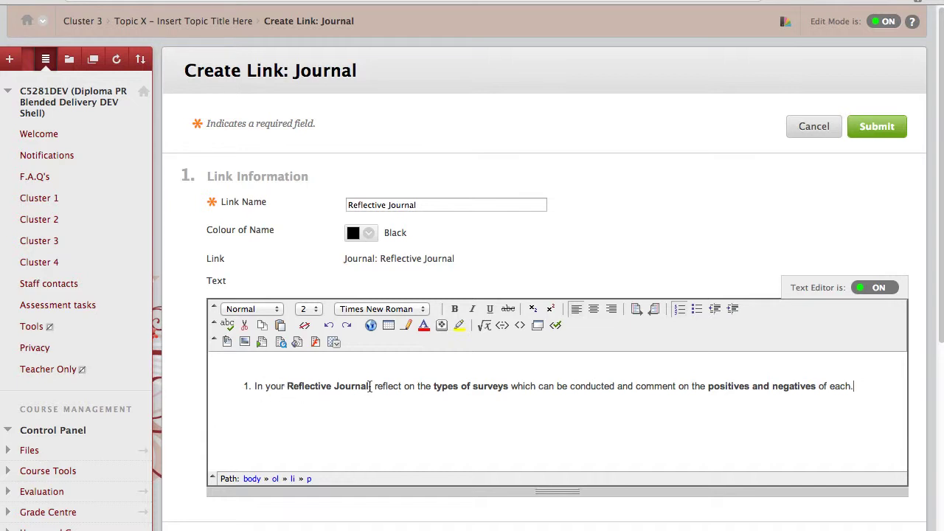
drag(376, 386, 255, 387)
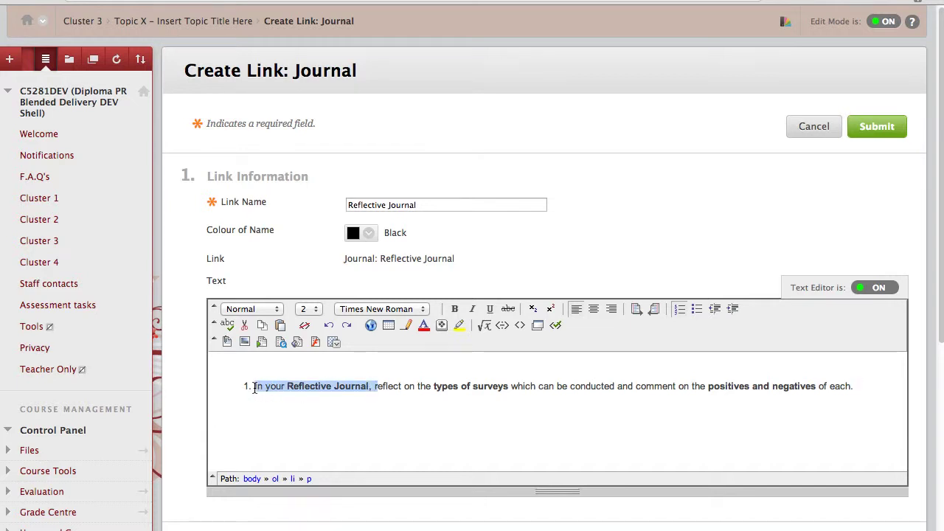
text(R)
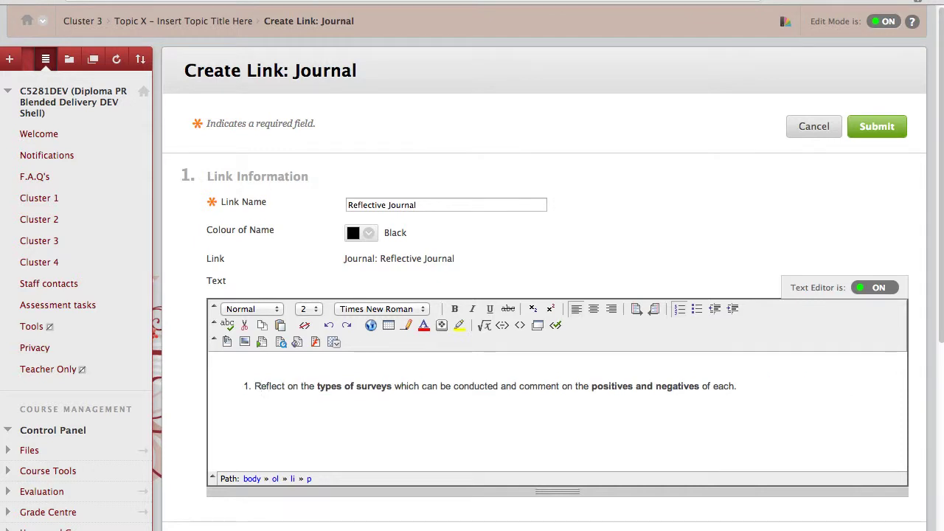
click(876, 127)
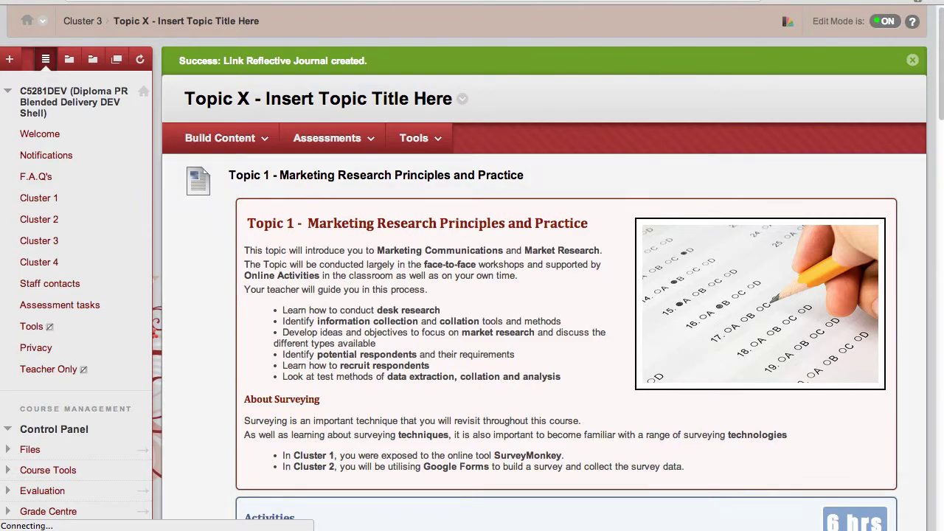
- Open the new Reflective Journal link below the topic content to check its destination, and return to the topic page
scroll(901, 424, down, 15)
scroll(901, 424, down, 10)
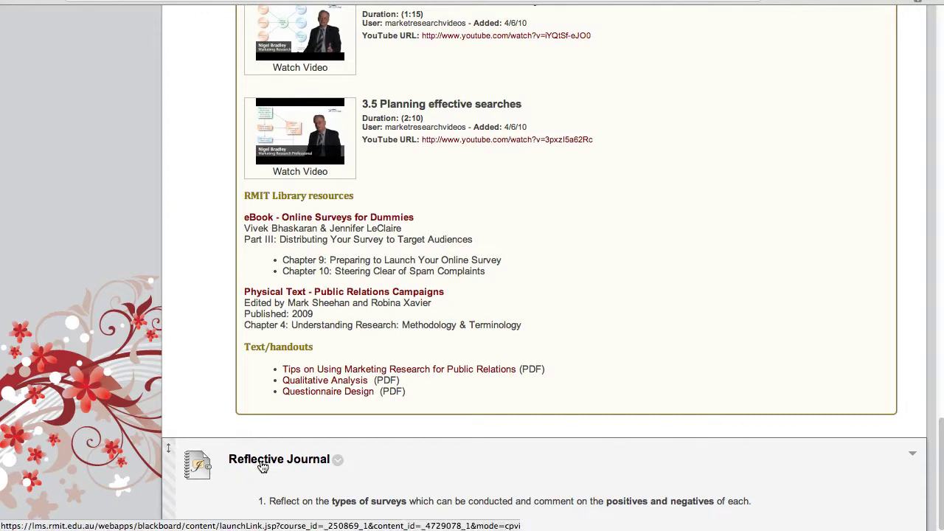
click(262, 466)
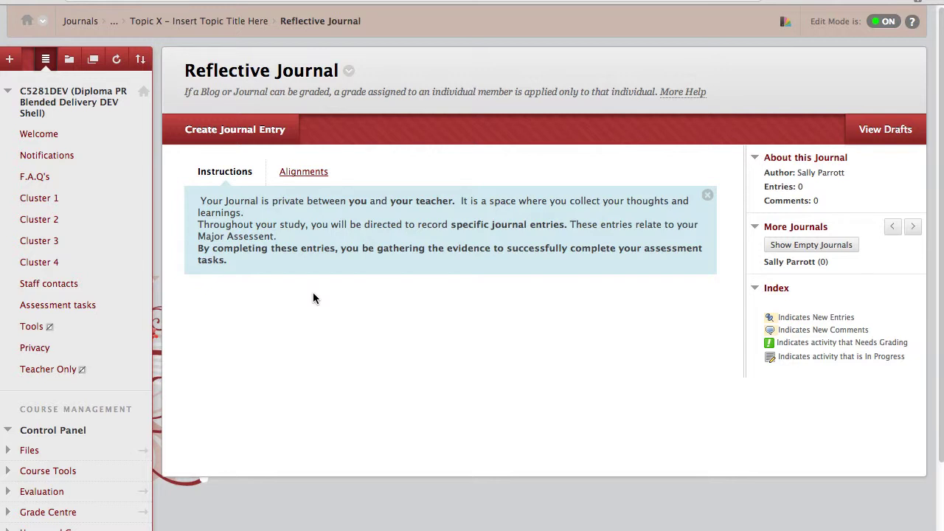
click(190, 26)
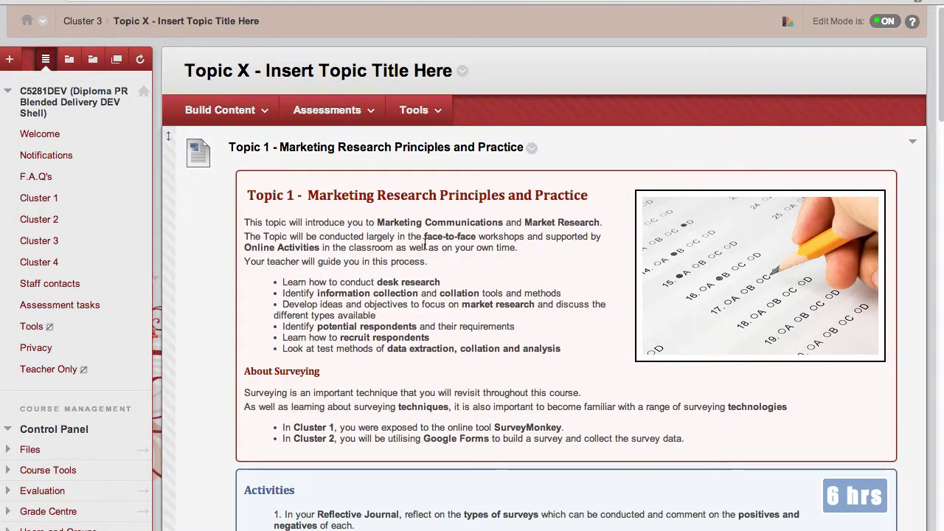
- Copy the second numbered instruction under Activities, about the public relations campaign discussion, including its three sub-points
scroll(422, 284, down, 2)
scroll(422, 285, down, 5)
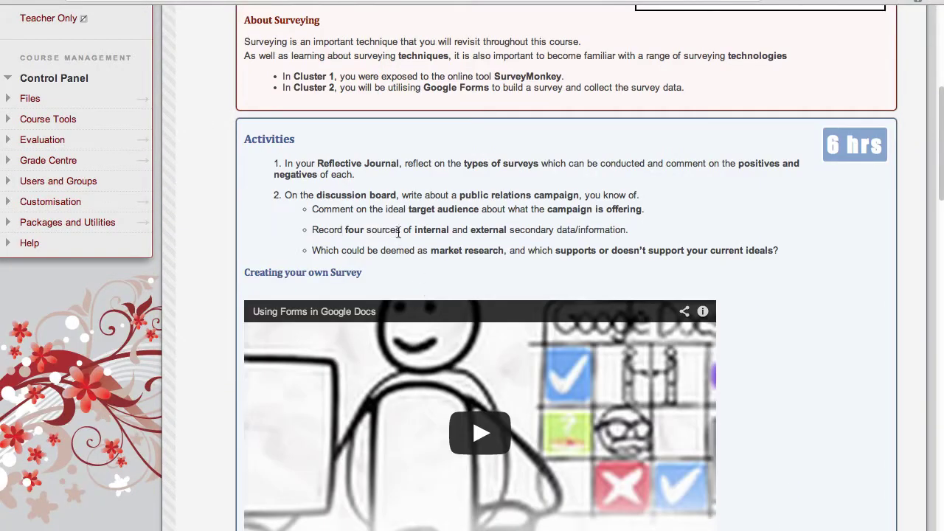
drag(803, 255, 271, 195)
key(super+c)
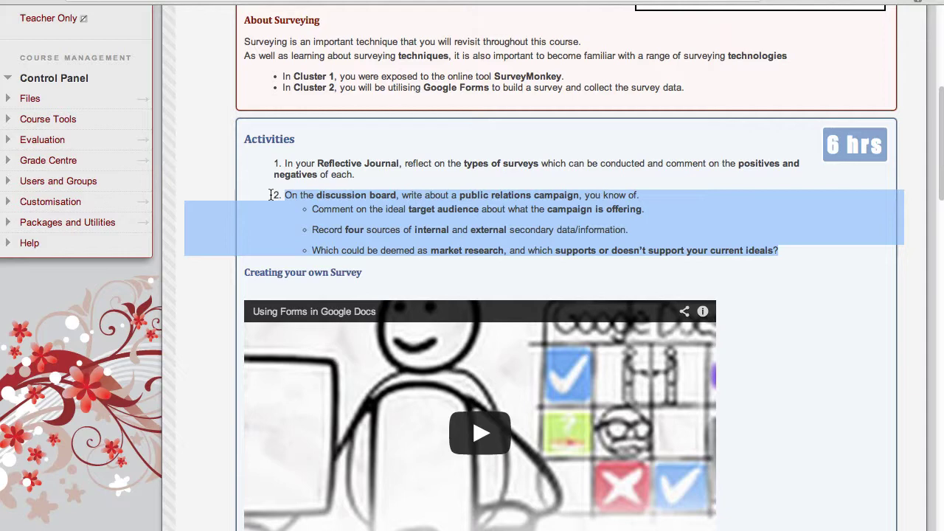
- Add a discussion board link to the topic page, choosing to link to a specific forum, and start creating a new forum
scroll(764, 201, up, 6)
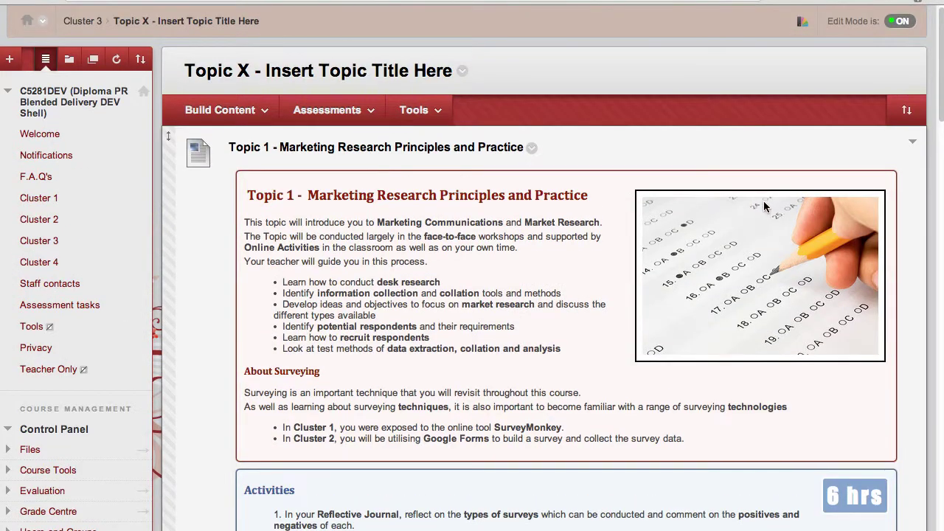
click(422, 112)
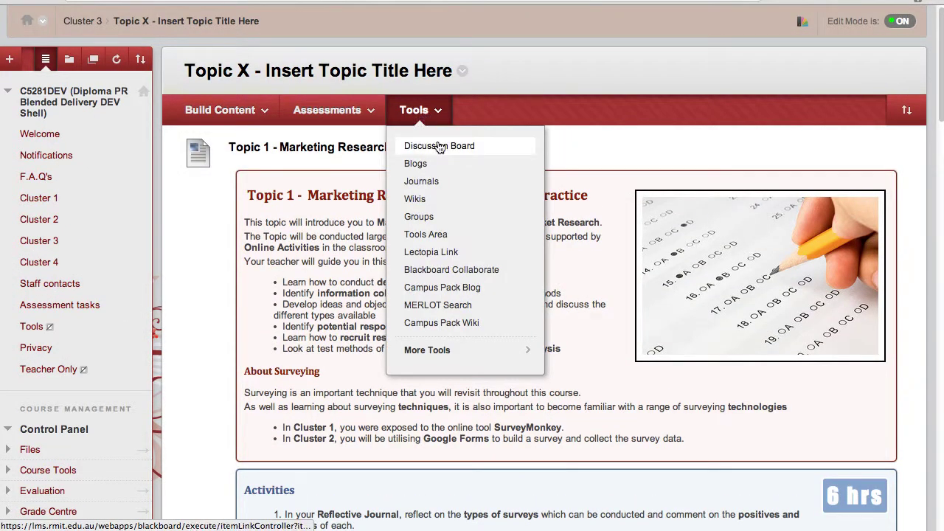
click(439, 145)
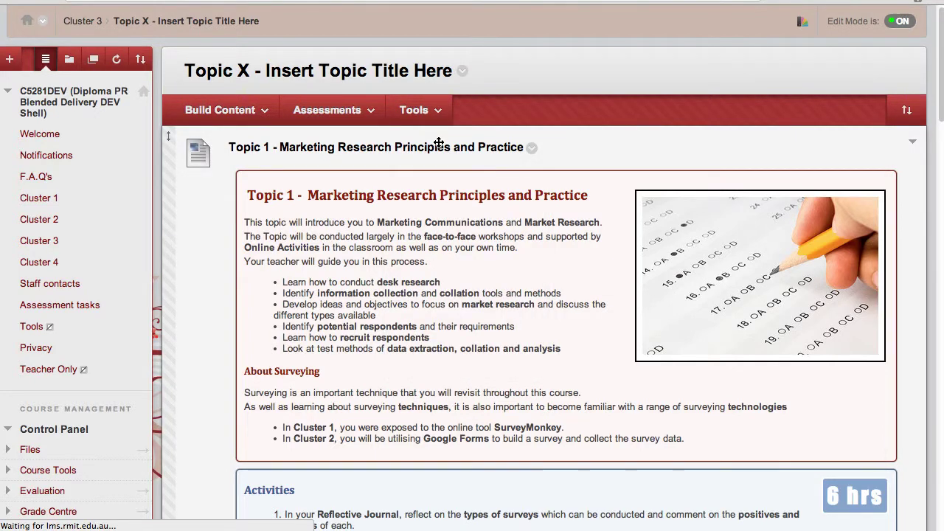
scroll(636, 326, down, 1)
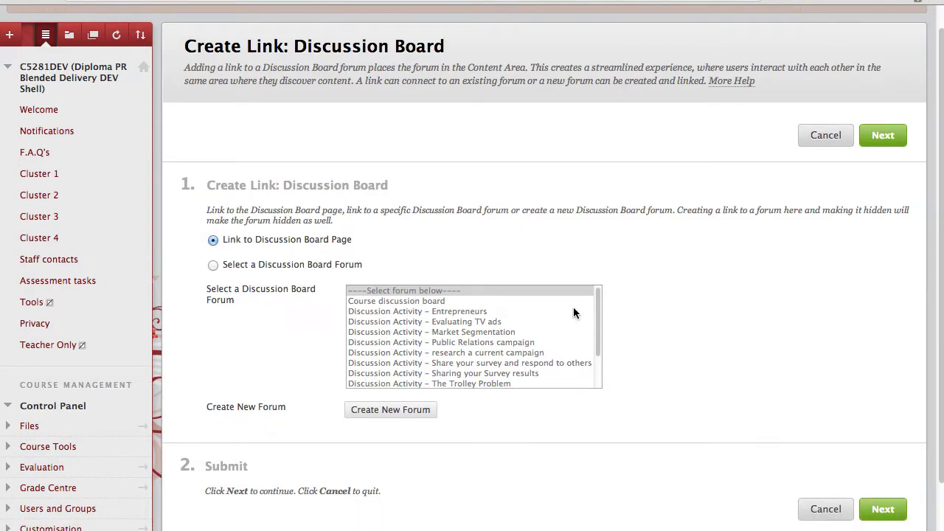
click(212, 265)
scroll(656, 333, down, 2)
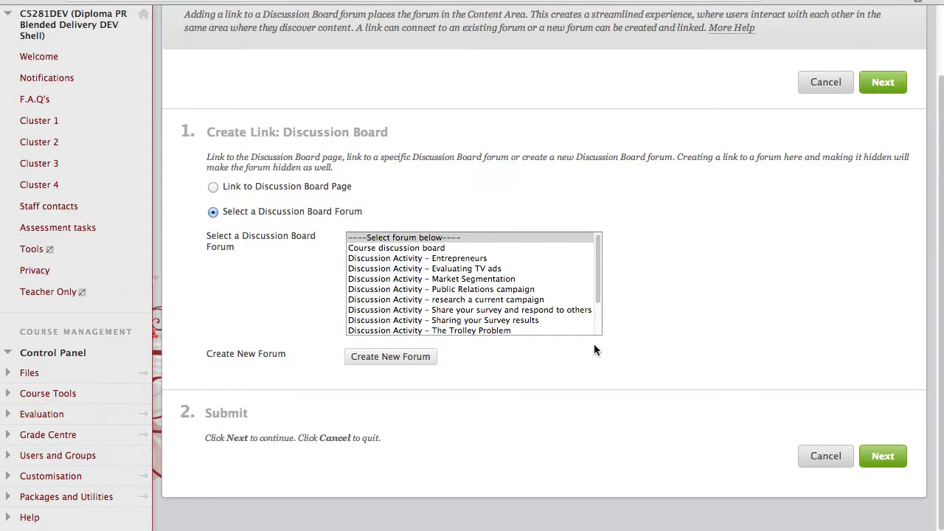
click(364, 360)
- Name the forum "Discussion Activity - public relations campaign.", paste the copied instruction as its description, and submit it
click(385, 225)
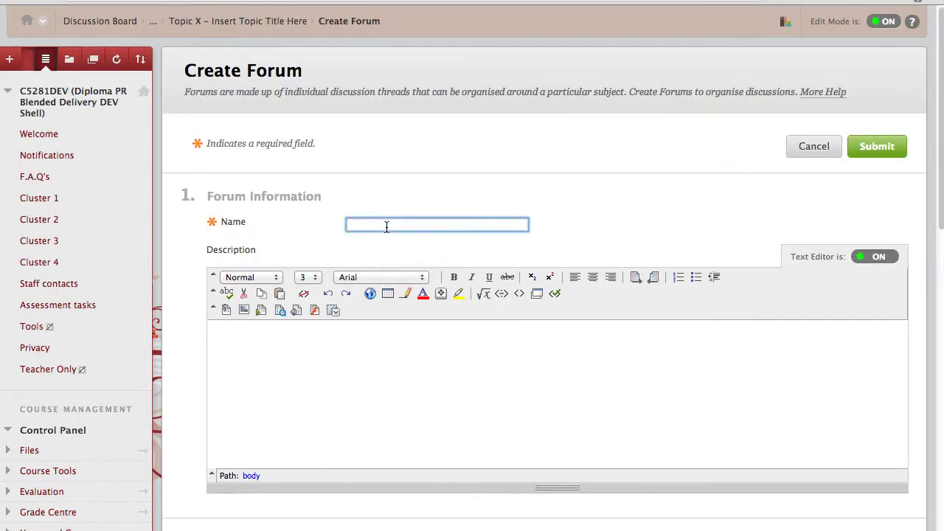
text(Disc)
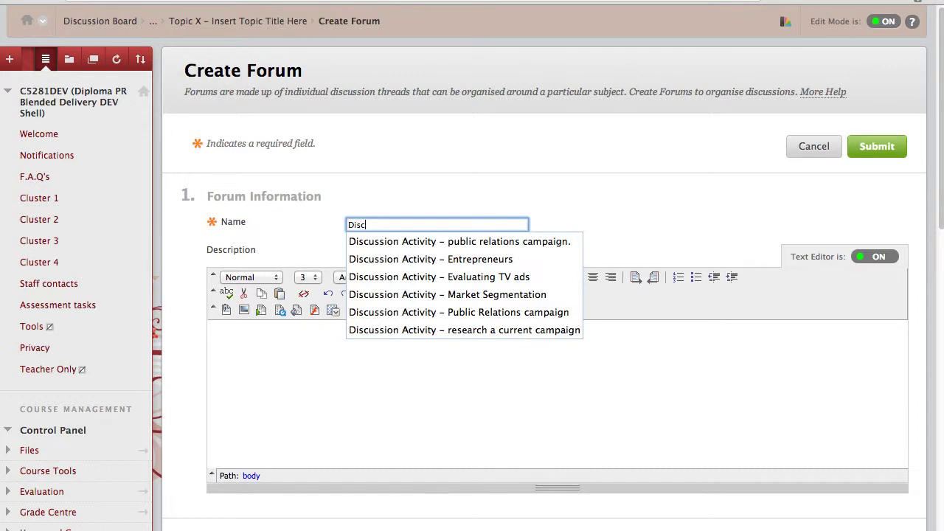
key(Down)
key(Return)
click(364, 346)
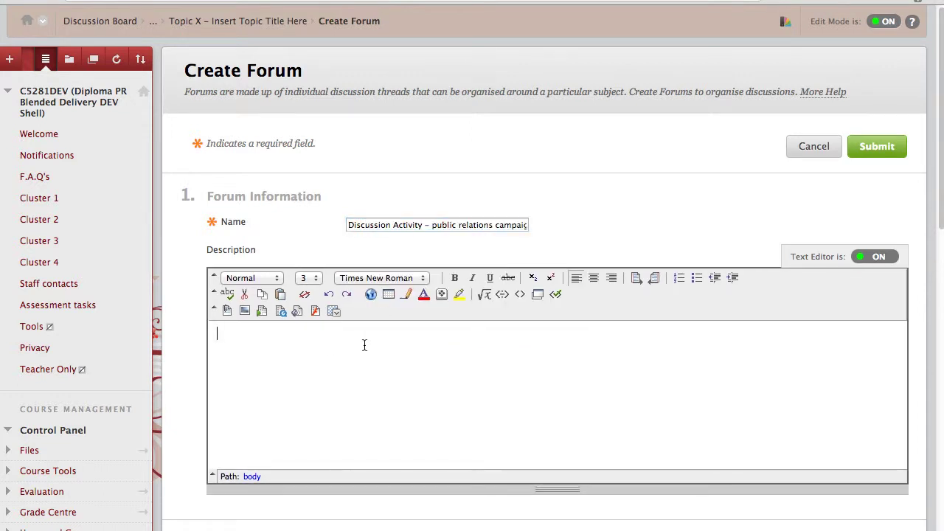
key(super+v)
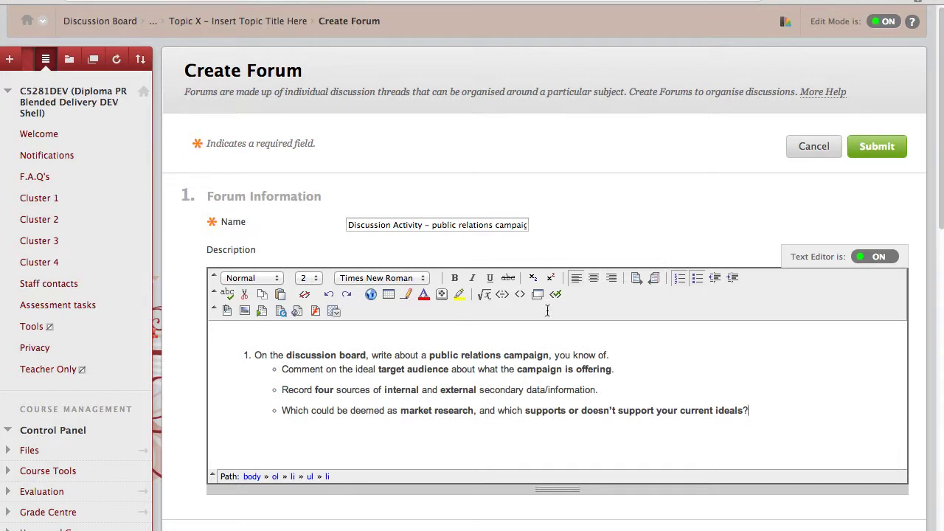
click(870, 147)
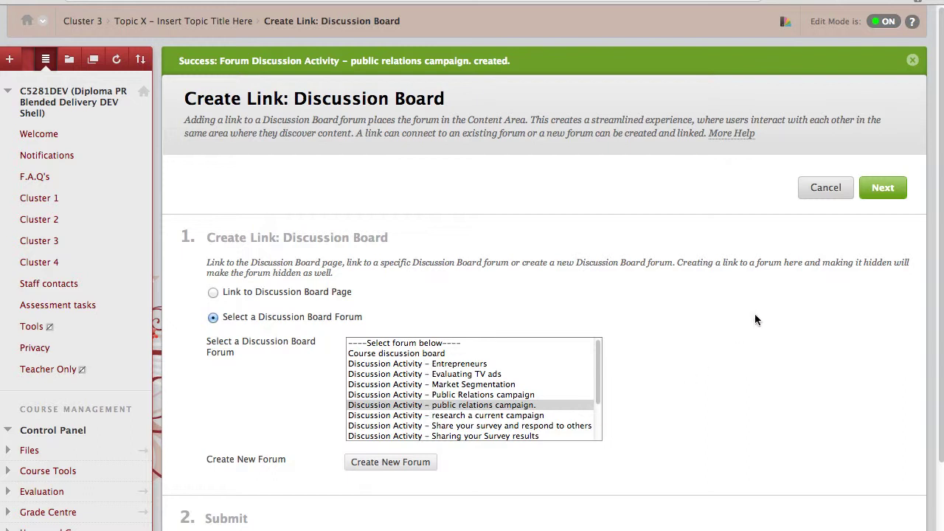
- Continue with the new forum selected and paste the copied discussion instruction into the link's text
click(871, 189)
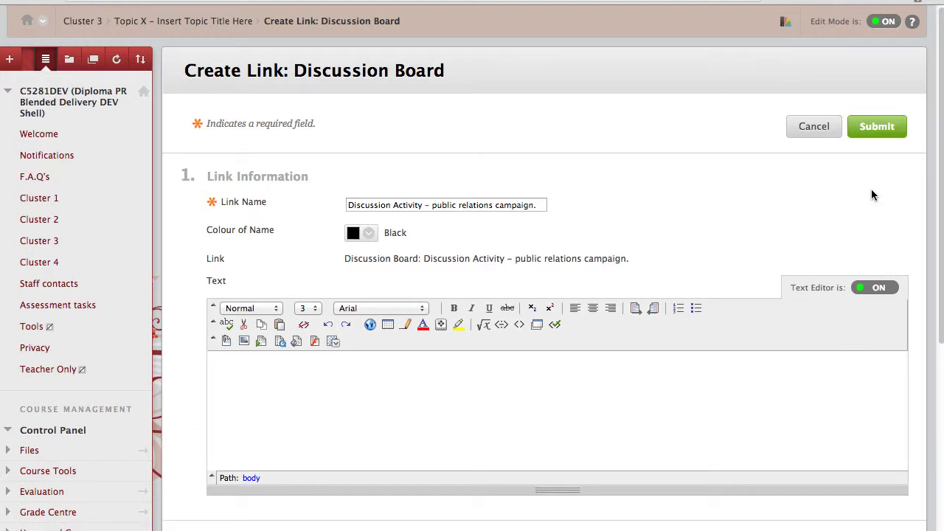
click(362, 377)
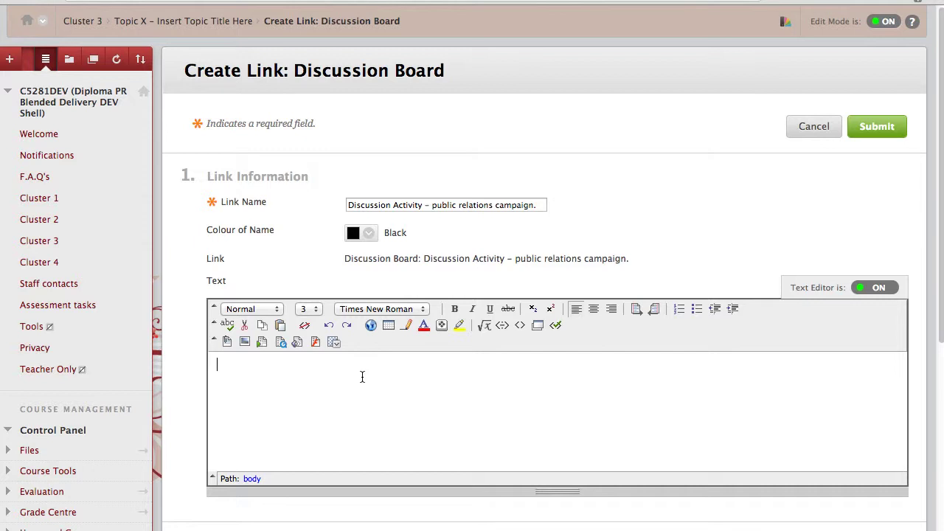
key(super+v)
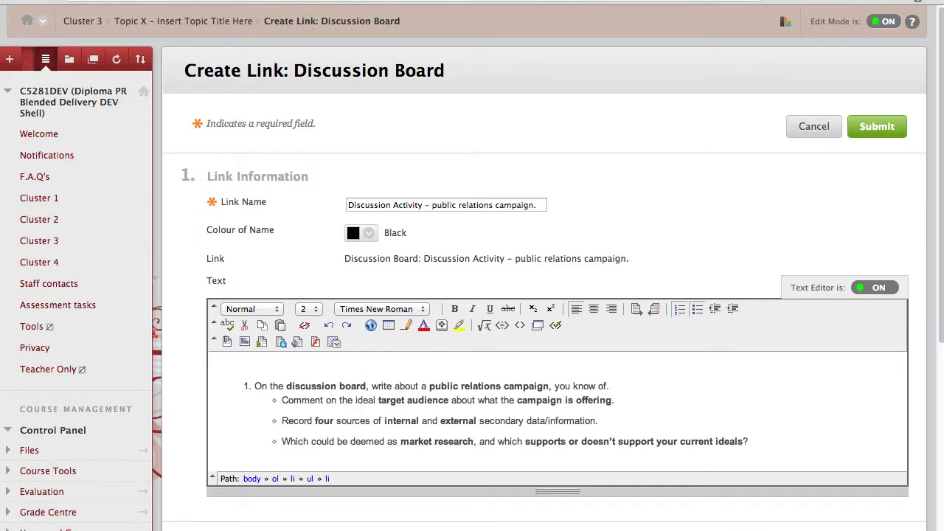
- Submit the public relations campaign discussion board link and check its entry below the Reflective Journal on the topic page
click(859, 128)
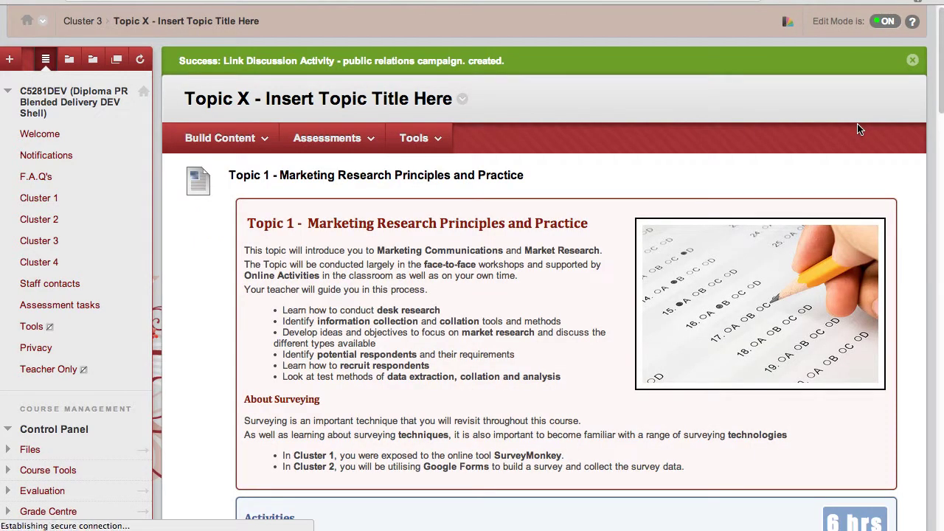
scroll(435, 355, down, 20)
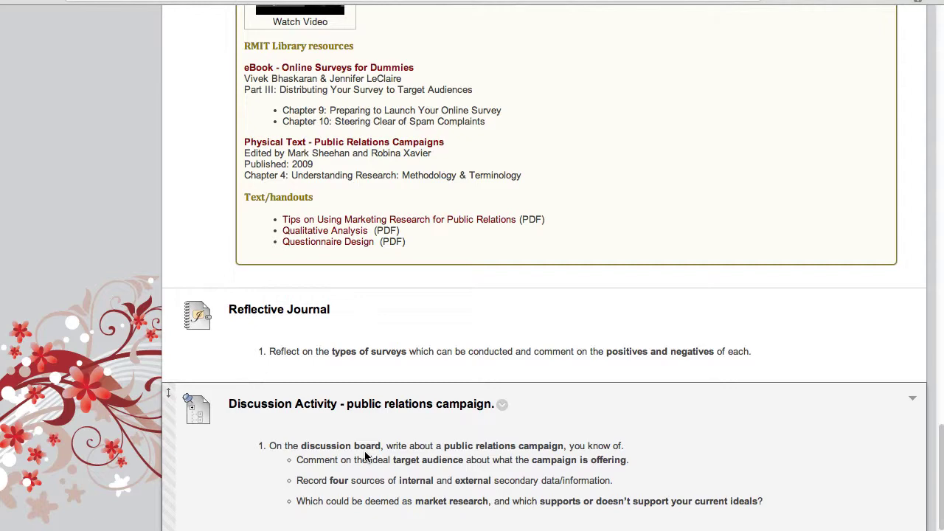
click(412, 138)
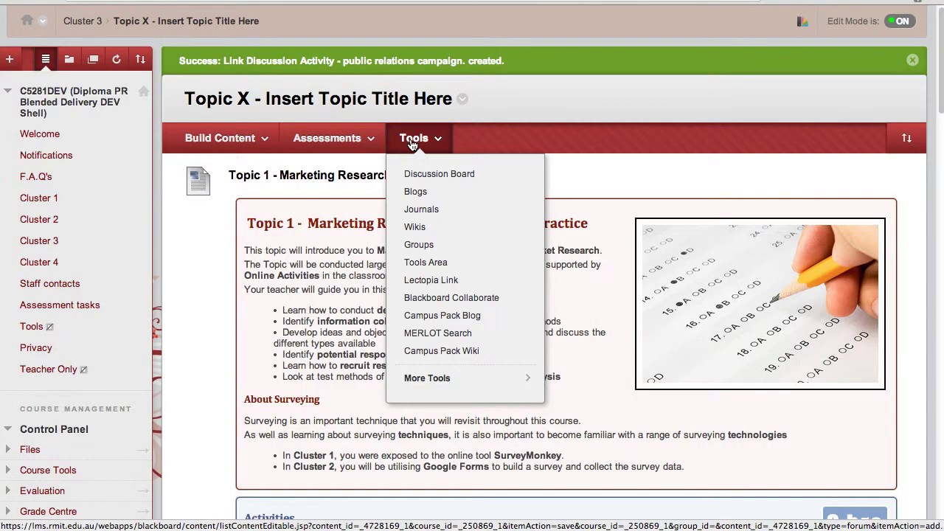
click(413, 140)
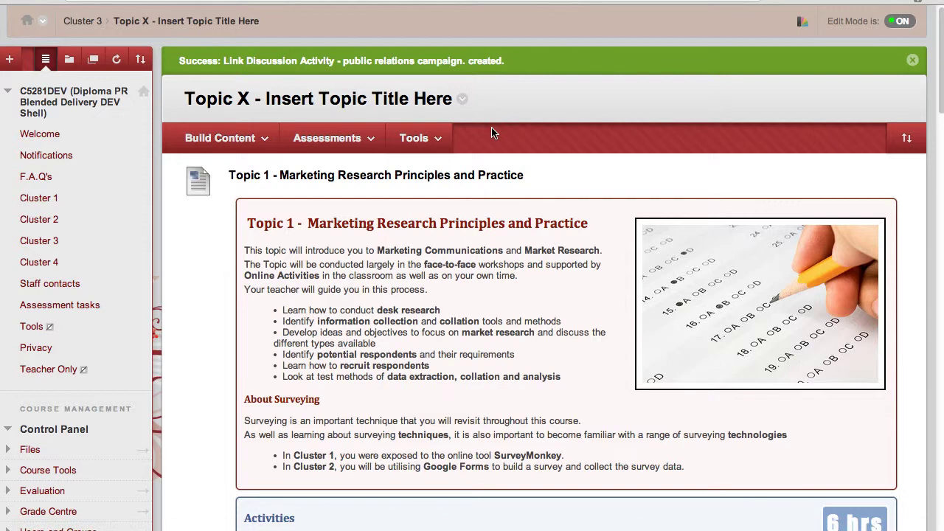
click(398, 140)
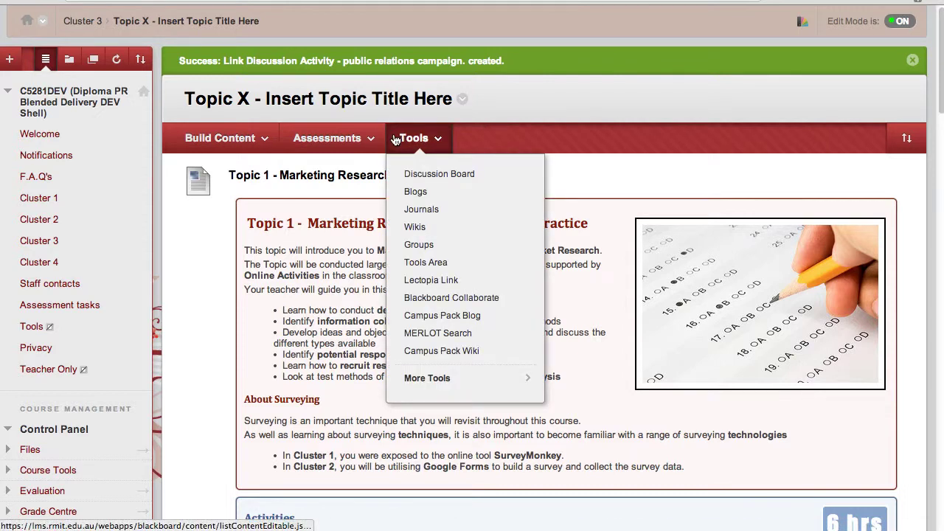
click(344, 140)
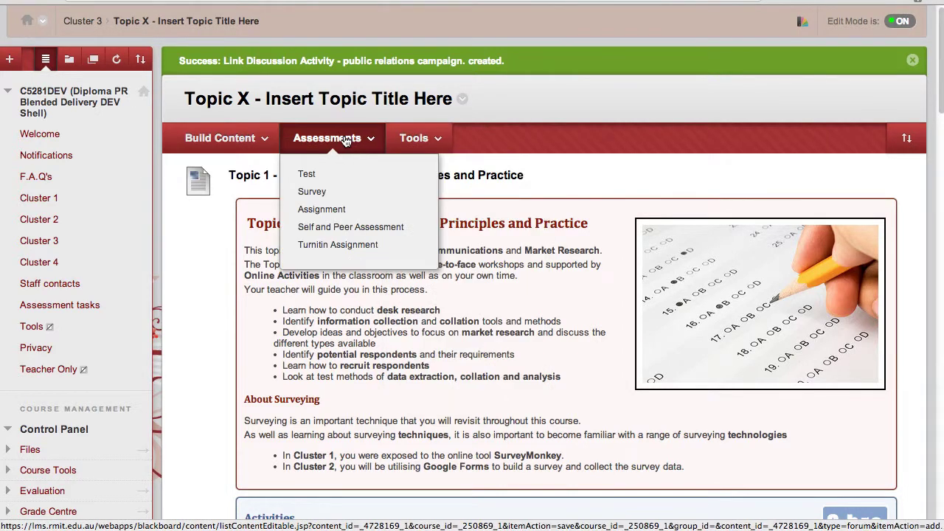